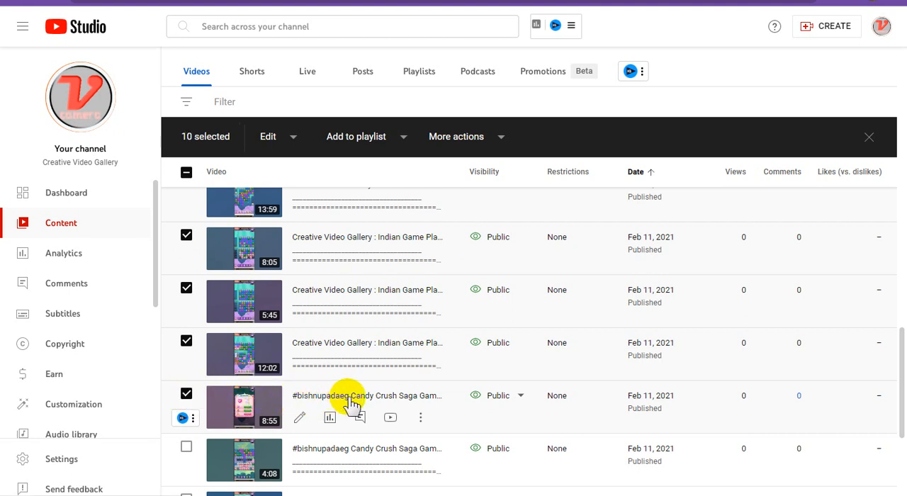
- Retitle the 8:55 Candy Crush video "Creative Video Gallery : Indian Game Play Online - Play Candycrush Game ONLINE #54" and save the change
{"action": "left_click", "coordinate": [420, 418]}
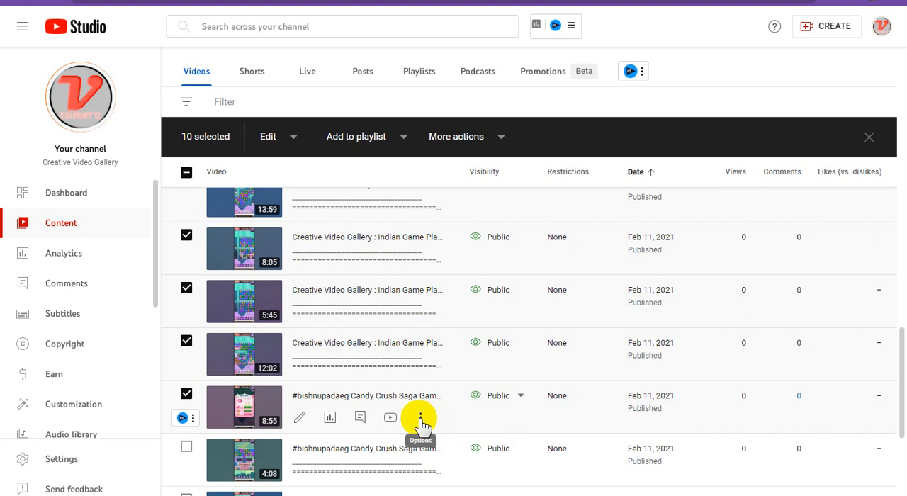
{"action": "left_click", "coordinate": [421, 420]}
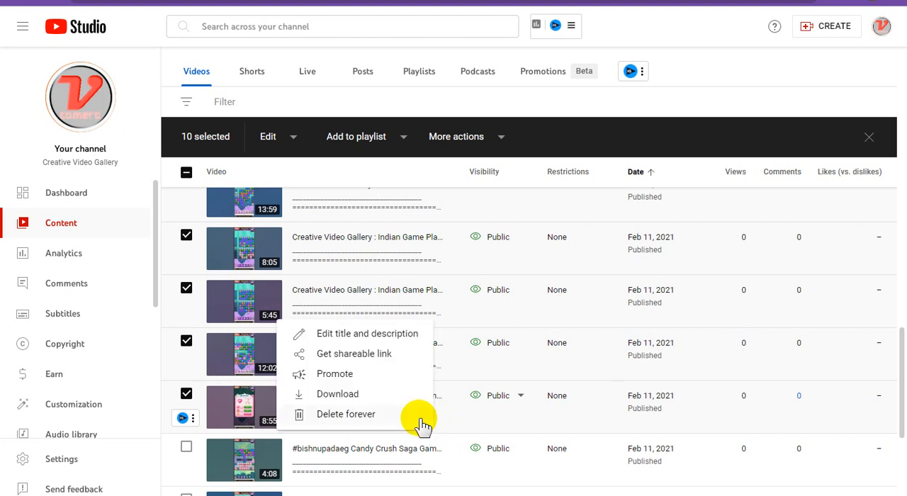
{"action": "left_click", "coordinate": [332, 340]}
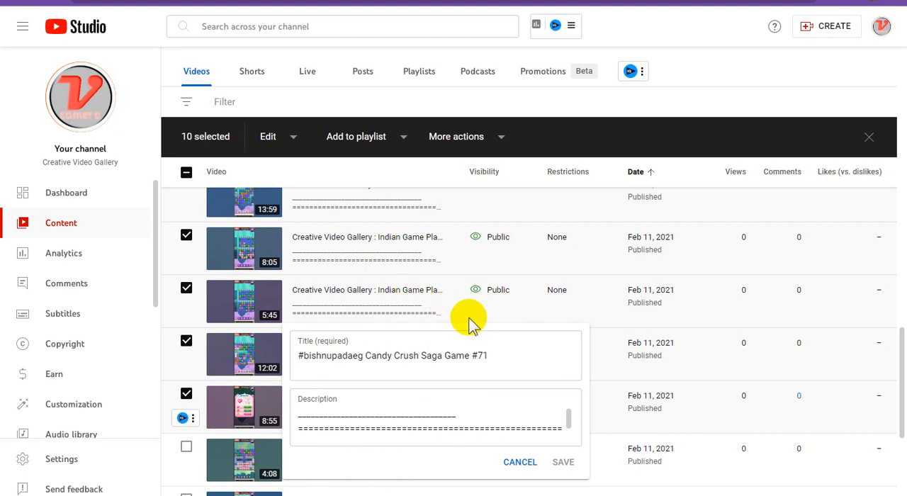
{"action": "left_click", "coordinate": [312, 356]}
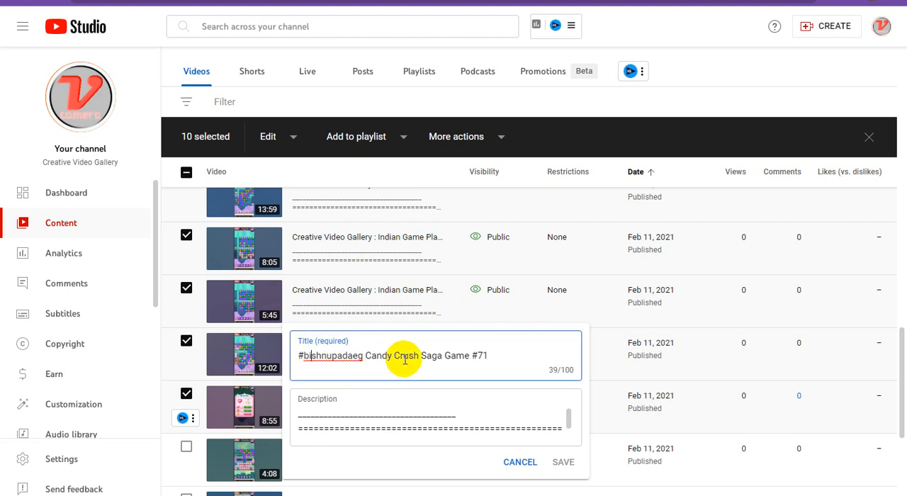
{"action": "key", "text": "ctrl+a"}
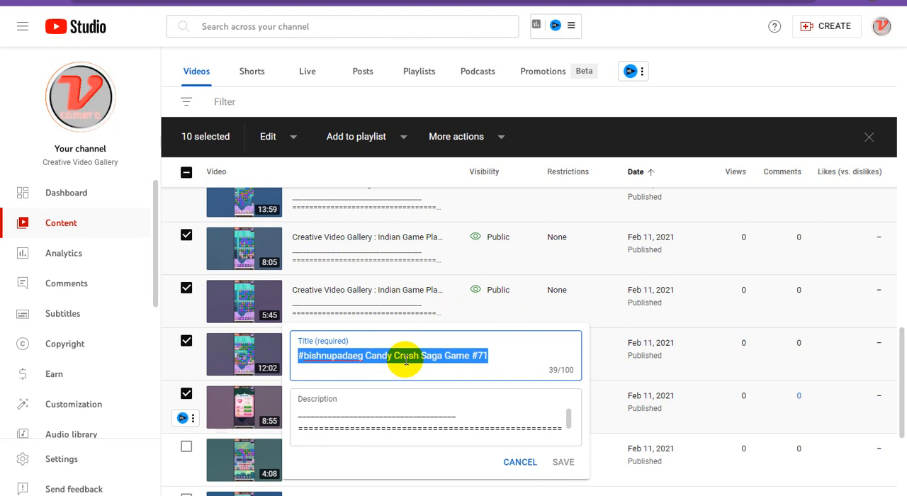
{"action": "key", "text": "ctrl+v"}
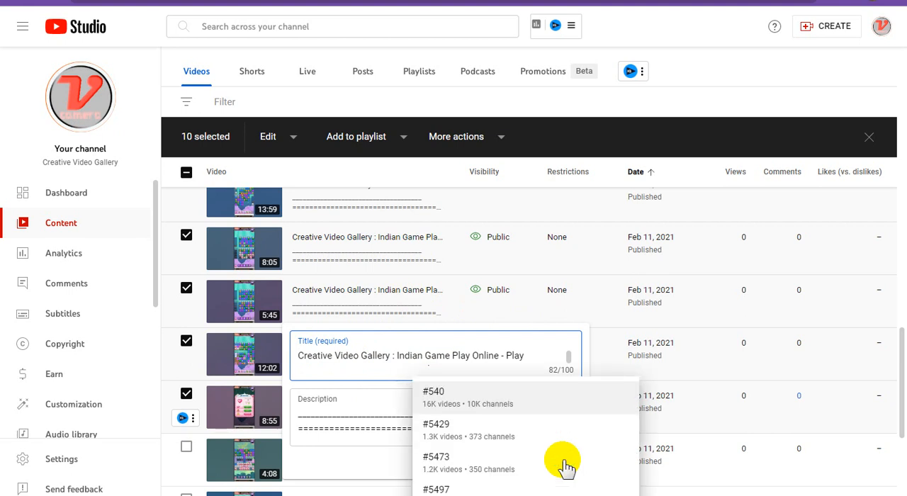
{"action": "left_click", "coordinate": [425, 395]}
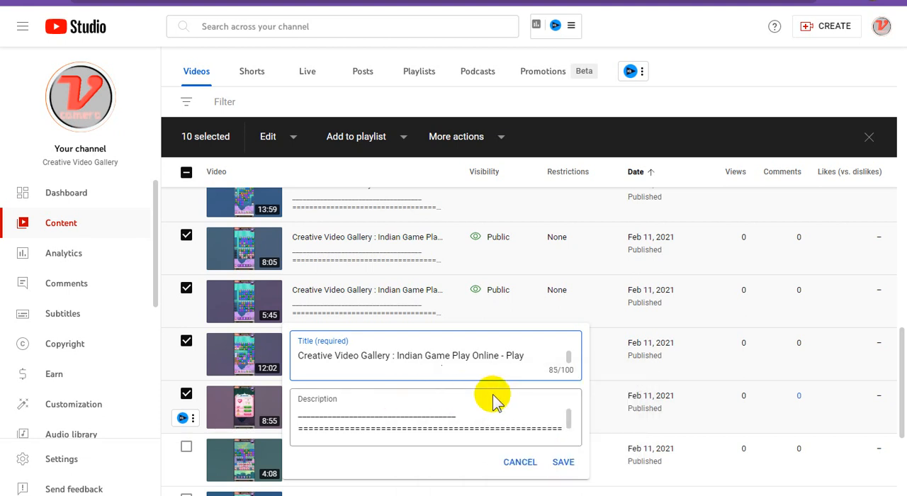
{"action": "triple_click", "coordinate": [413, 358]}
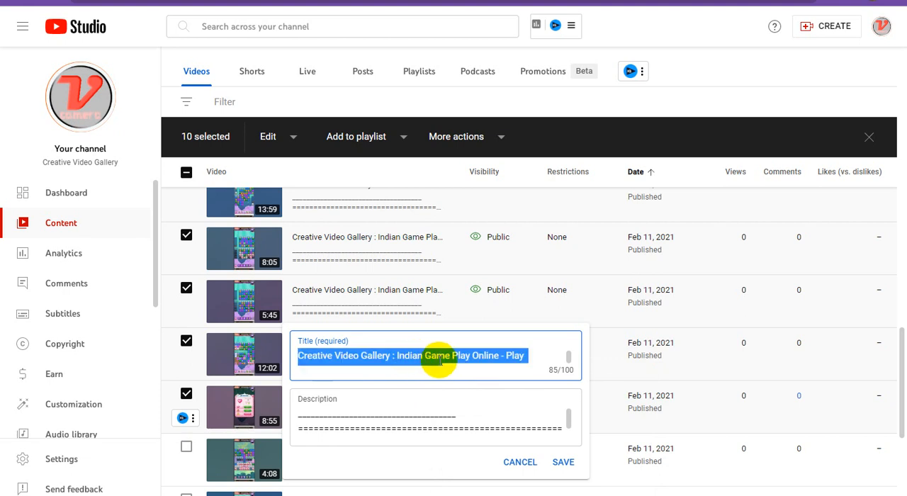
{"action": "key", "text": "ctrl+v"}
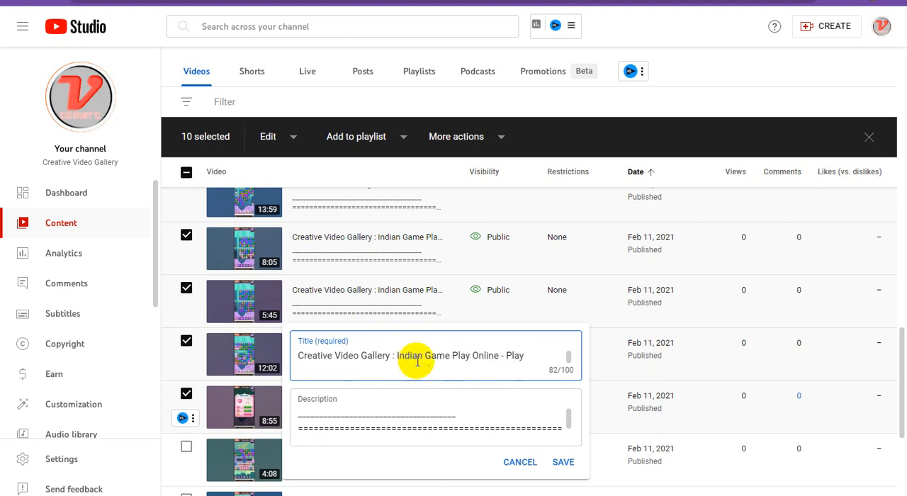
{"action": "left_click", "coordinate": [332, 355]}
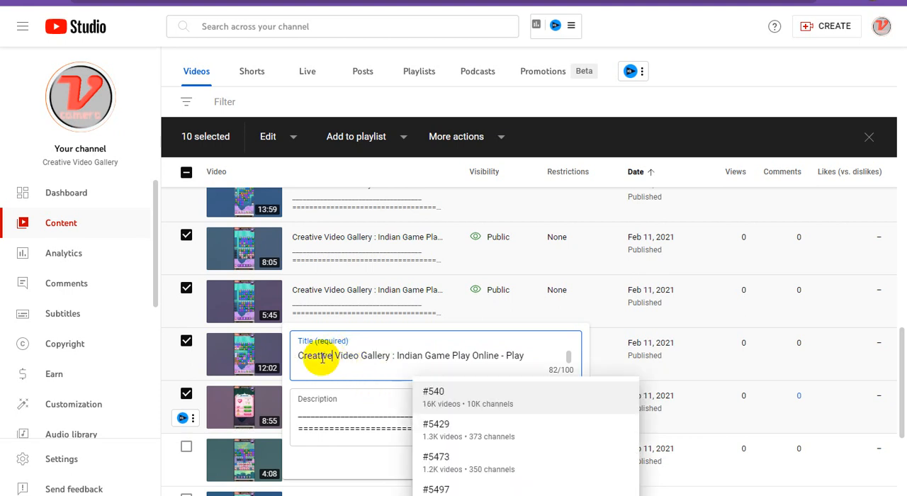
{"action": "left_click", "coordinate": [324, 357]}
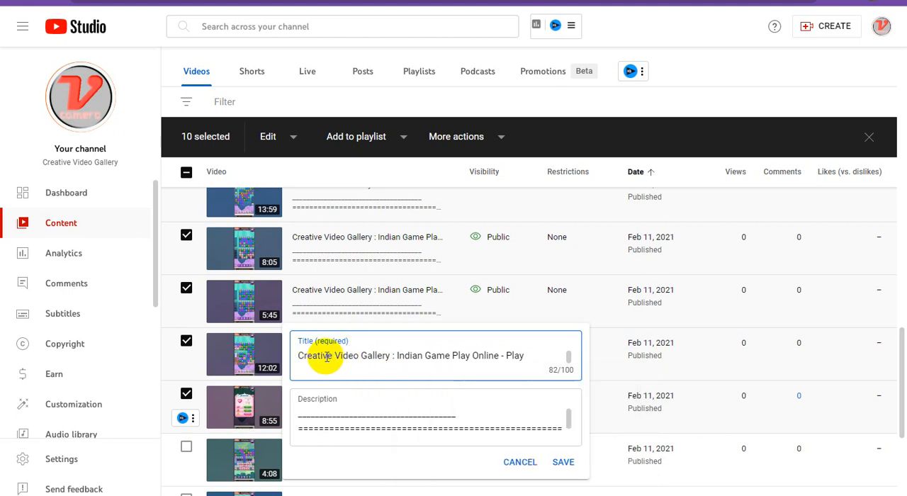
{"action": "left_click", "coordinate": [564, 463]}
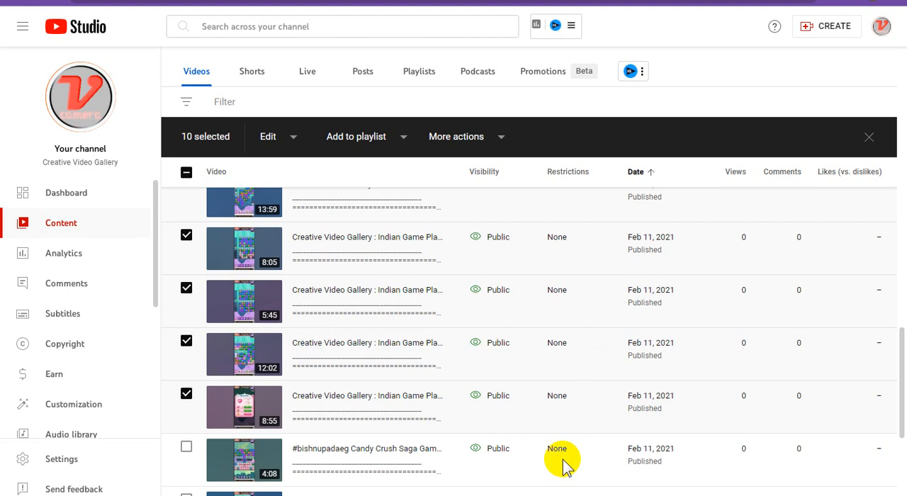
- Switch to Blogger, start a new post titled "Creative Video Gallery : Indian Game Play Online - Play Candycrush Game ONLINE #54" and show its HTML view
{"action": "mouse_move", "coordinate": [564, 463]}
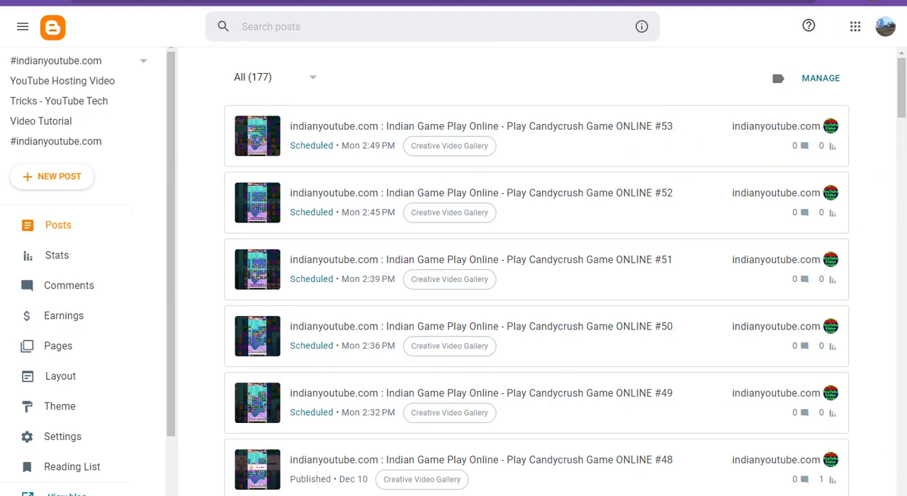
{"action": "left_click", "coordinate": [74, 183]}
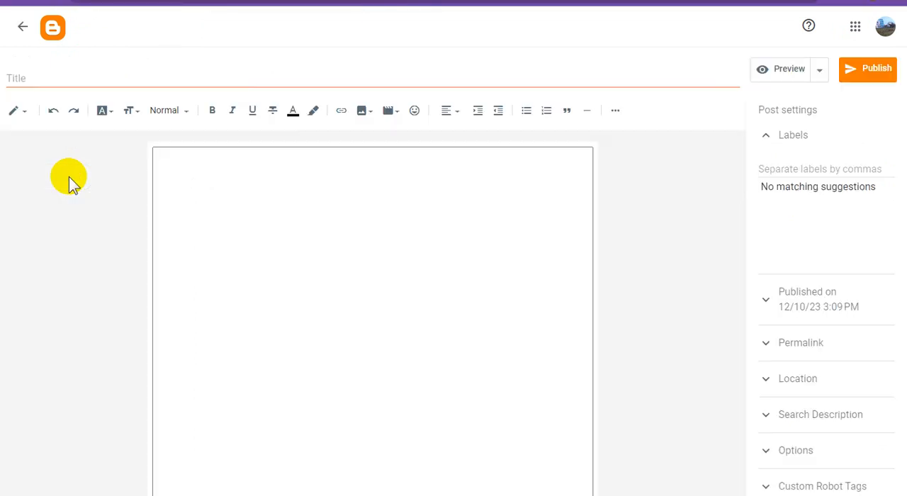
{"action": "left_click", "coordinate": [305, 211]}
{"action": "key", "text": "ctrl+v"}
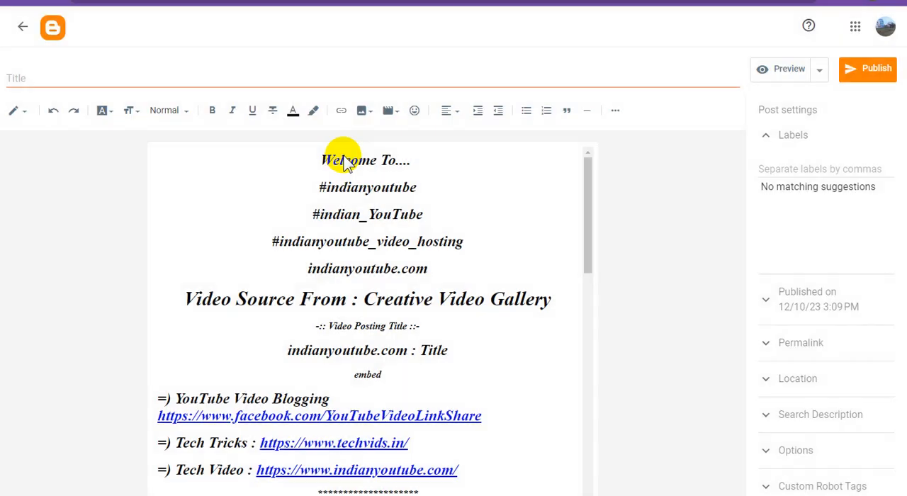
{"action": "left_click", "coordinate": [363, 80]}
{"action": "type", "text": "Creative Video Gallery : Indian Game Play Online - Play Candycrush Game ONLINE #54"}
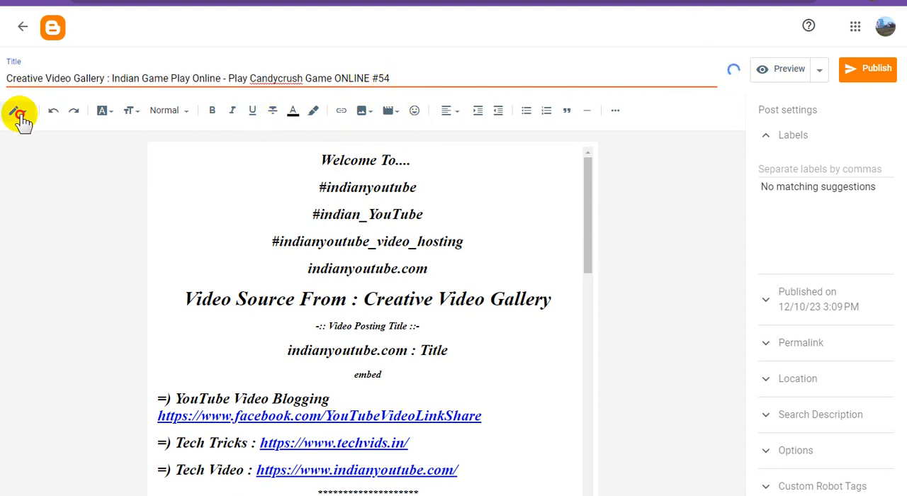
{"action": "left_click", "coordinate": [19, 114]}
{"action": "left_click", "coordinate": [51, 92]}
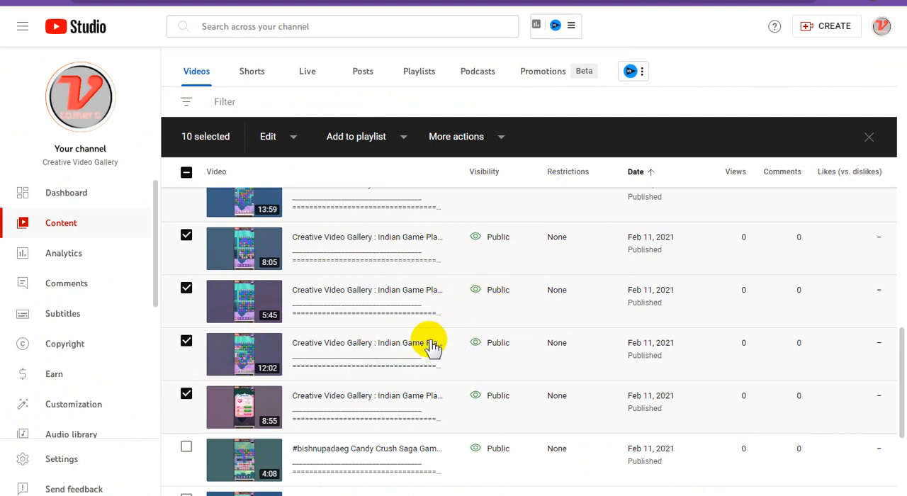
- In YouTube Studio, open Advanced Embed for the 8:55 video and set an 853x480 player with autoplay on and related videos off
{"action": "scroll", "coordinate": [432, 336], "scroll_direction": "down", "scroll_amount": 1}
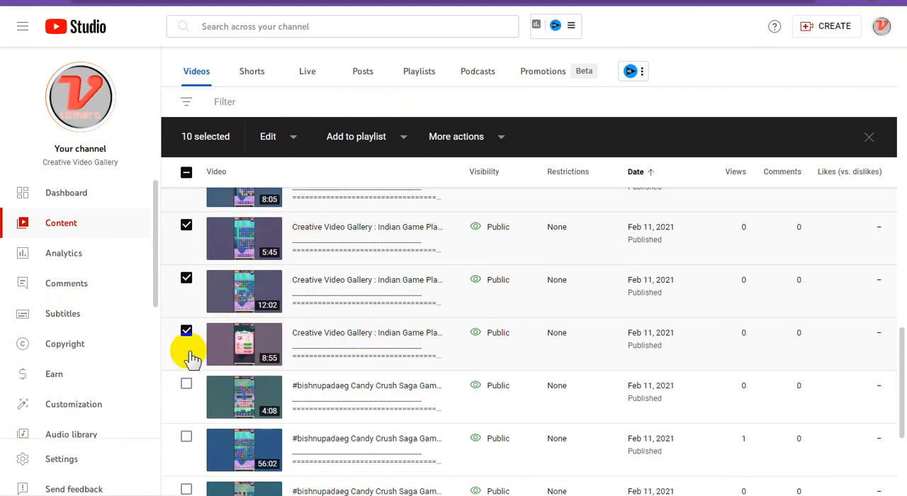
{"action": "mouse_move", "coordinate": [191, 358]}
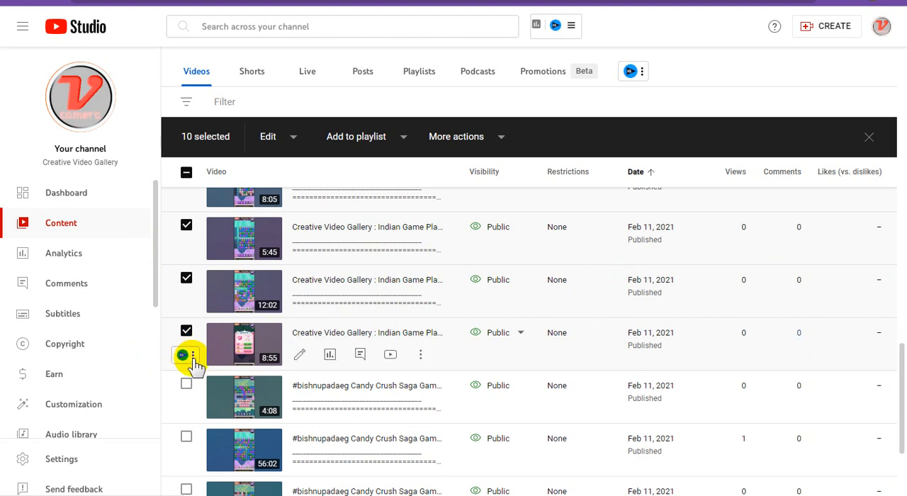
{"action": "left_click", "coordinate": [193, 356]}
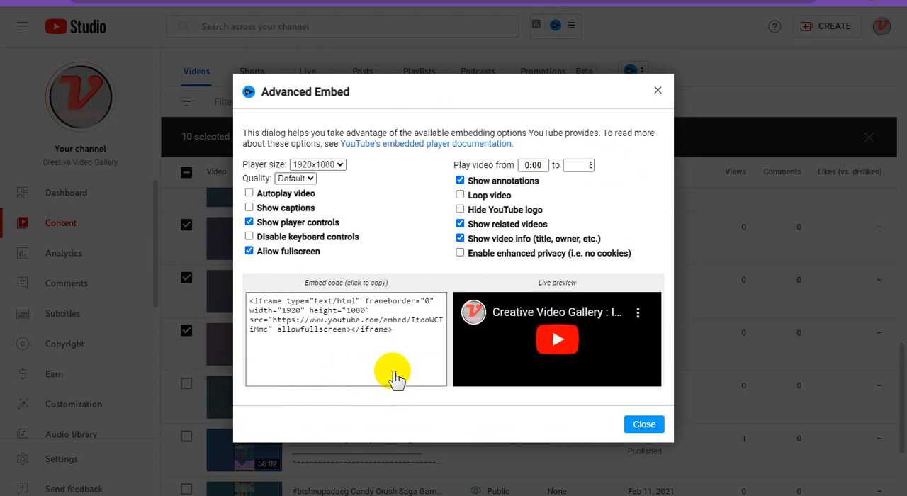
{"action": "left_click", "coordinate": [318, 164]}
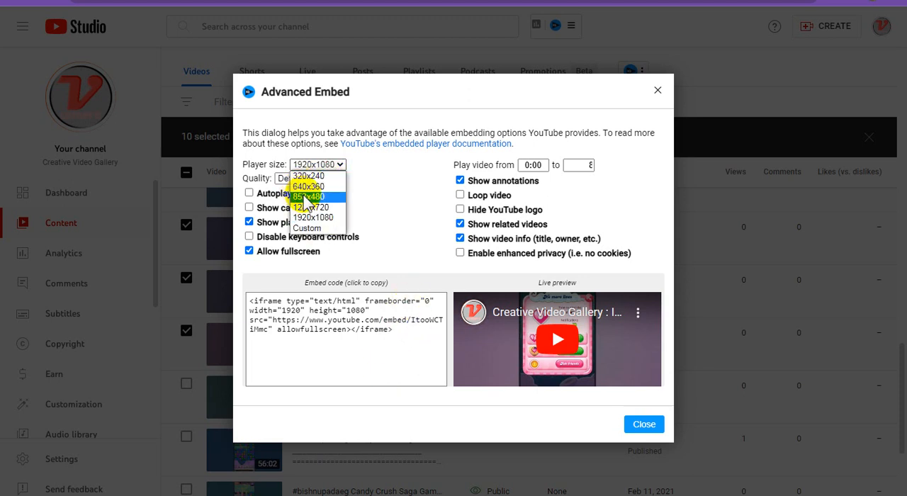
{"action": "key", "text": "Escape"}
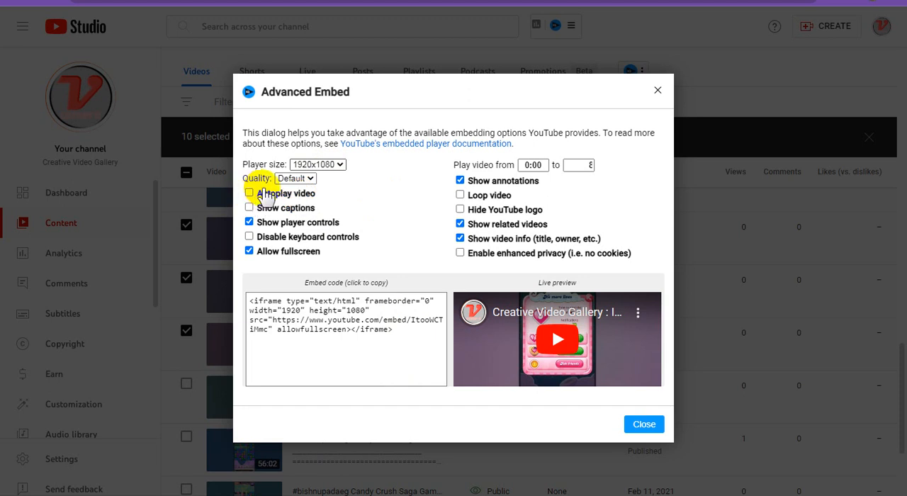
{"action": "key", "text": "Up"}
{"action": "key", "text": "Up"}
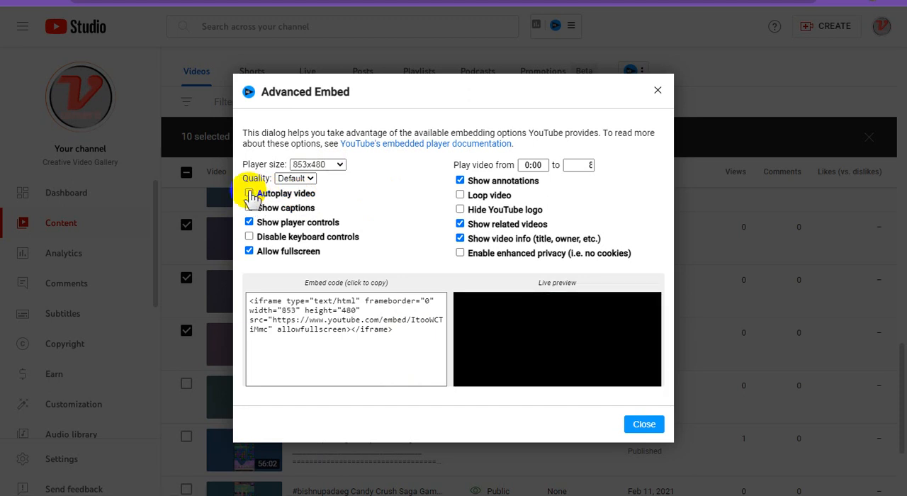
{"action": "left_click", "coordinate": [250, 195]}
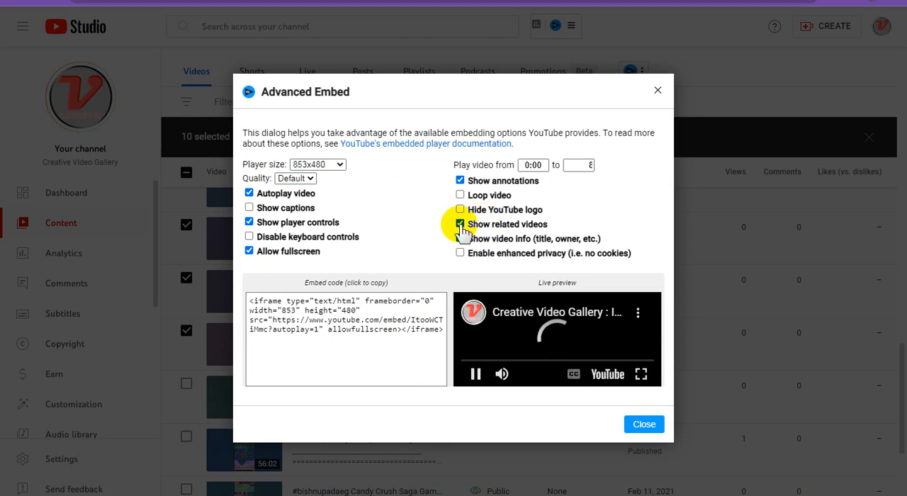
{"action": "left_click", "coordinate": [460, 226]}
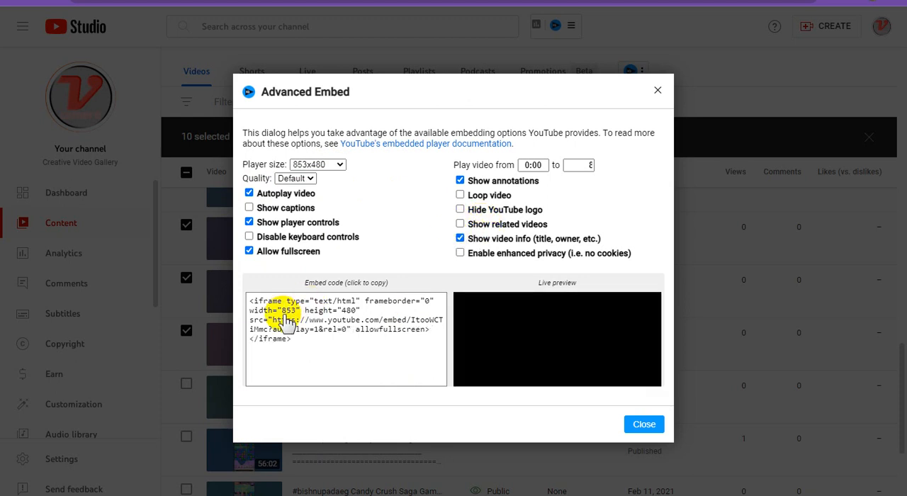
- Copy the generated iframe embed code of the video
{"action": "left_click", "coordinate": [330, 320]}
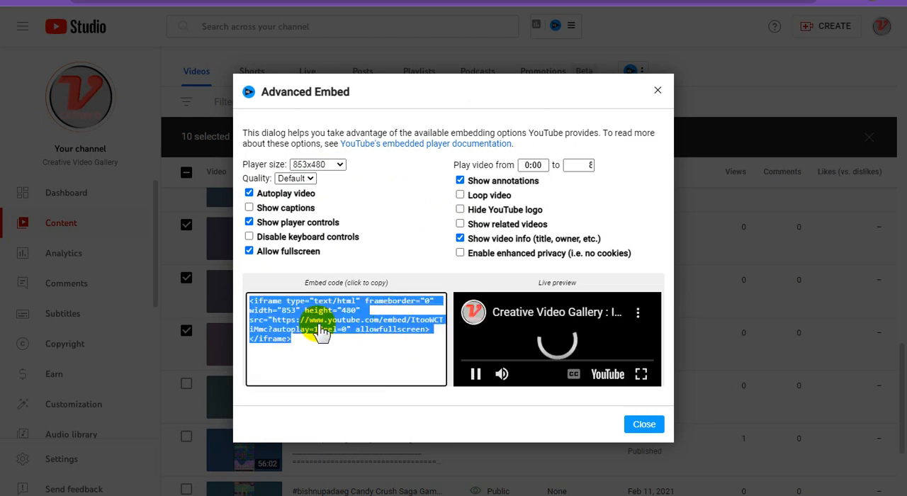
{"action": "right_click", "coordinate": [292, 313]}
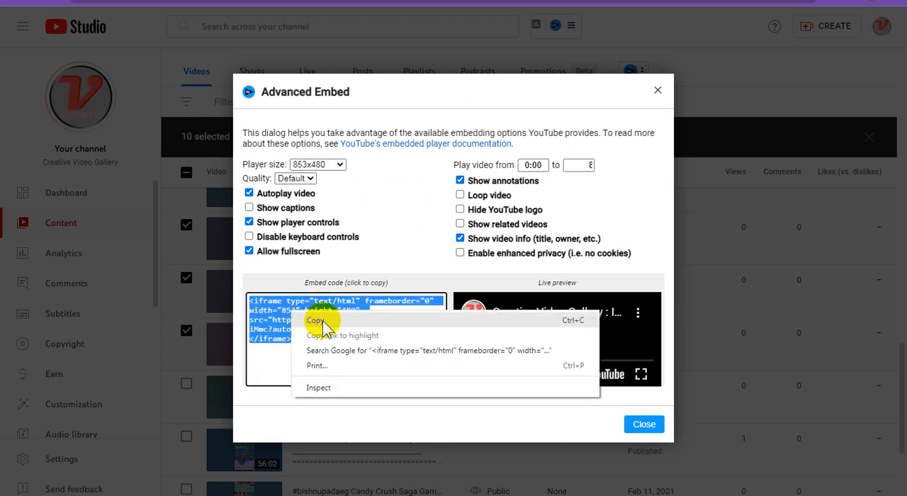
{"action": "left_click", "coordinate": [324, 321]}
- Switch to Blogger, replace the "embed" placeholder in the post's HTML with the copied iframe code, and return to Compose view
{"action": "left_click", "coordinate": [635, 1]}
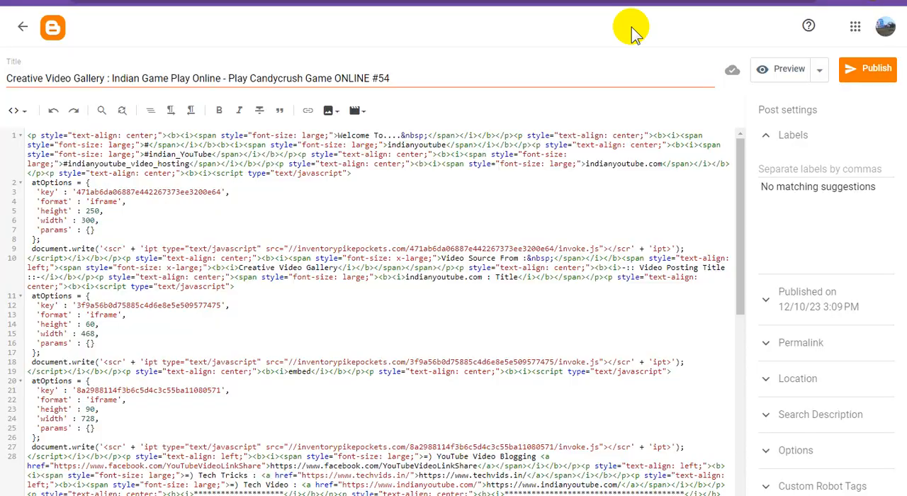
{"action": "double_click", "coordinate": [298, 371]}
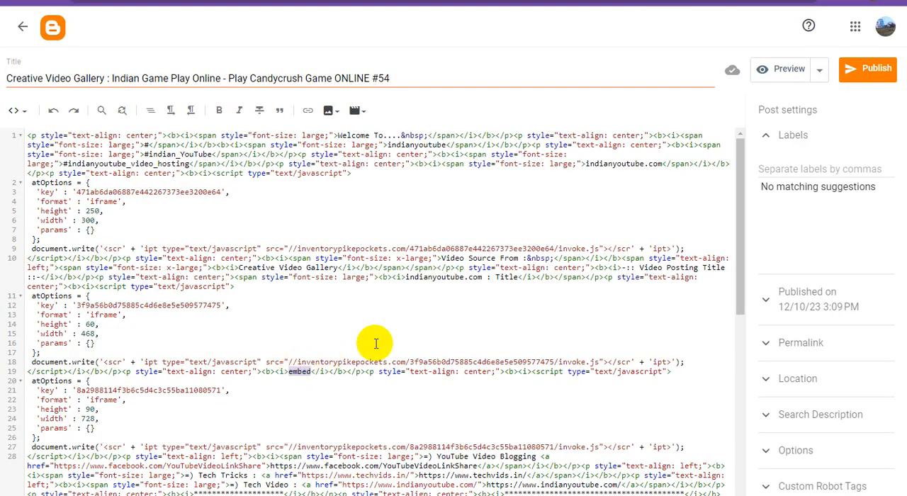
{"action": "key", "text": "ctrl+v"}
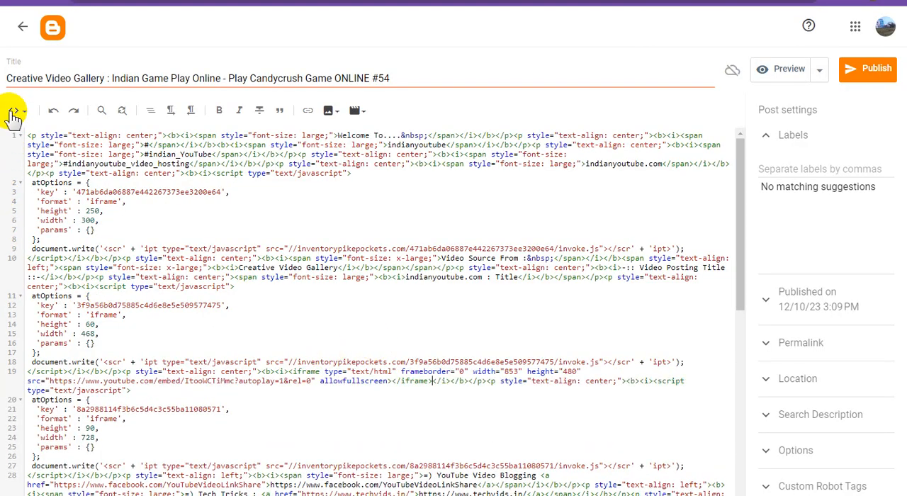
{"action": "left_click", "coordinate": [15, 112]}
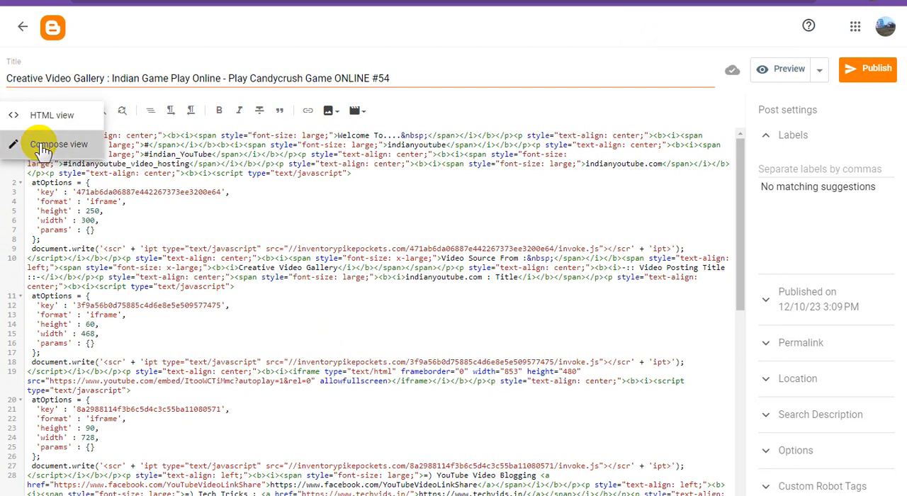
{"action": "left_click", "coordinate": [44, 149]}
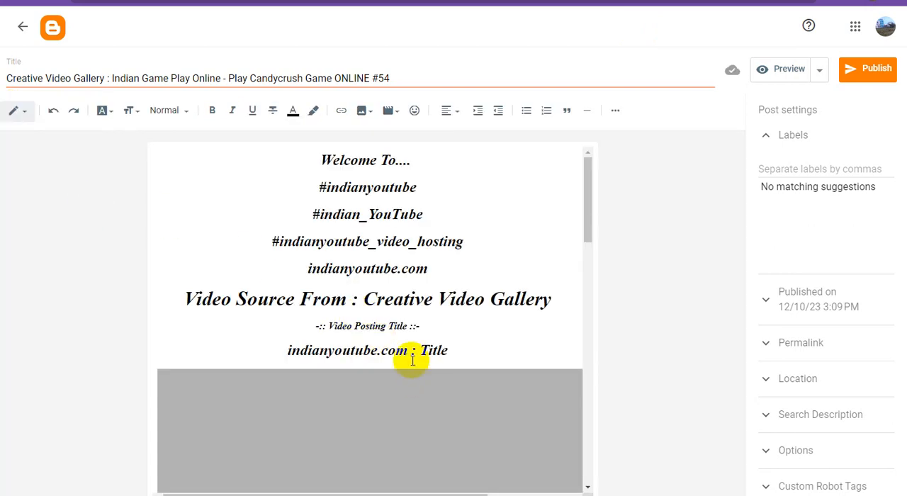
- Replace "Creative Video Gallery" in the post title with "indianyoutube.com" copied from the post body, and copy the full title
{"action": "left_click_drag", "start_coordinate": [405, 351], "coordinate": [259, 348]}
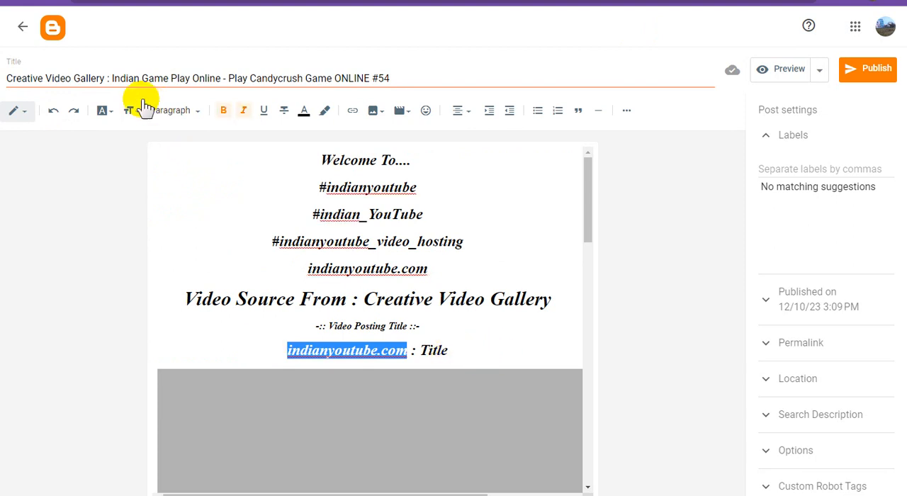
{"action": "left_click_drag", "start_coordinate": [104, 78], "coordinate": [6, 79]}
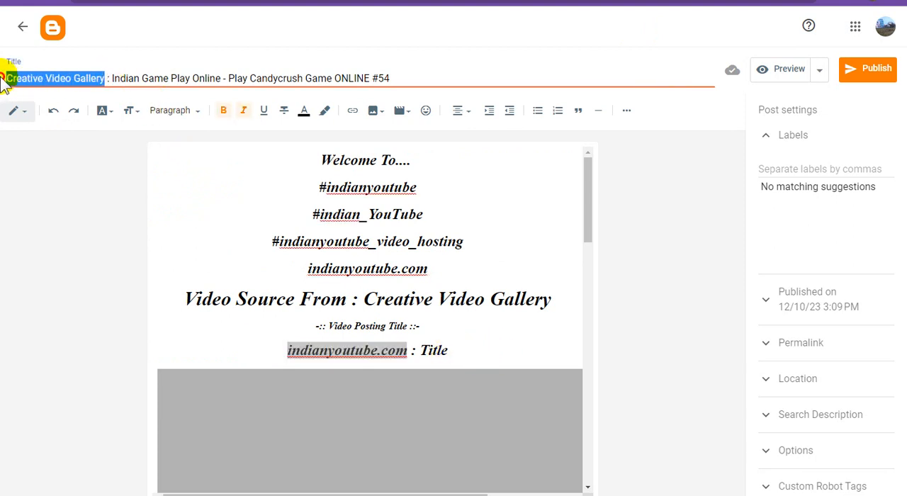
{"action": "key", "text": "ctrl+v"}
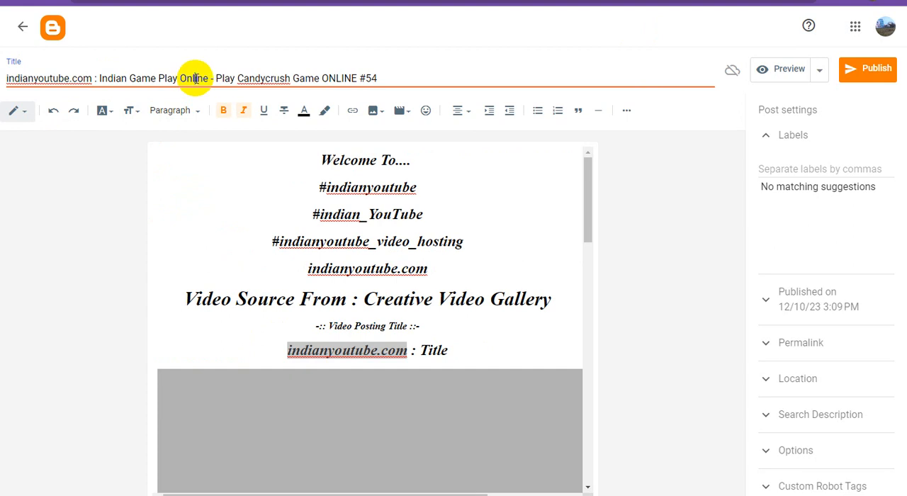
{"action": "triple_click", "coordinate": [195, 78]}
{"action": "right_click", "coordinate": [195, 78]}
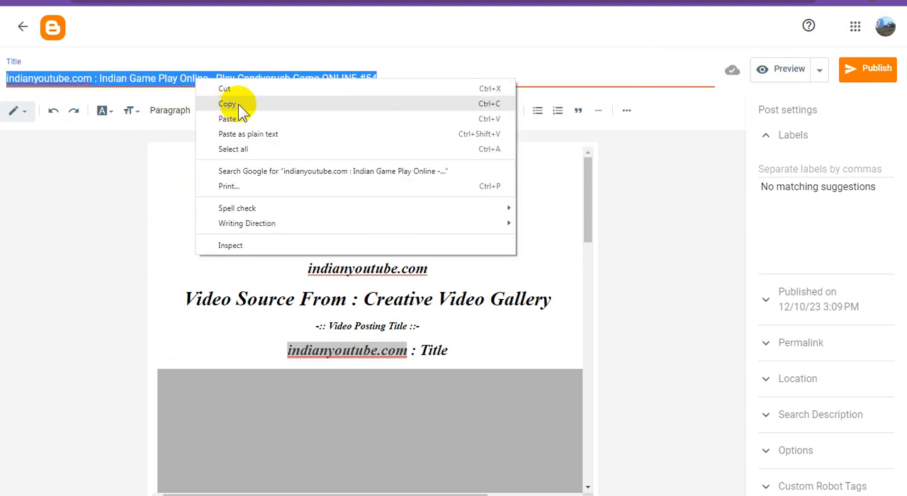
{"action": "left_click", "coordinate": [237, 105]}
- Label the post Creative Video Gallery and set its publish date to Dec 11, 2023
{"action": "left_click", "coordinate": [825, 167]}
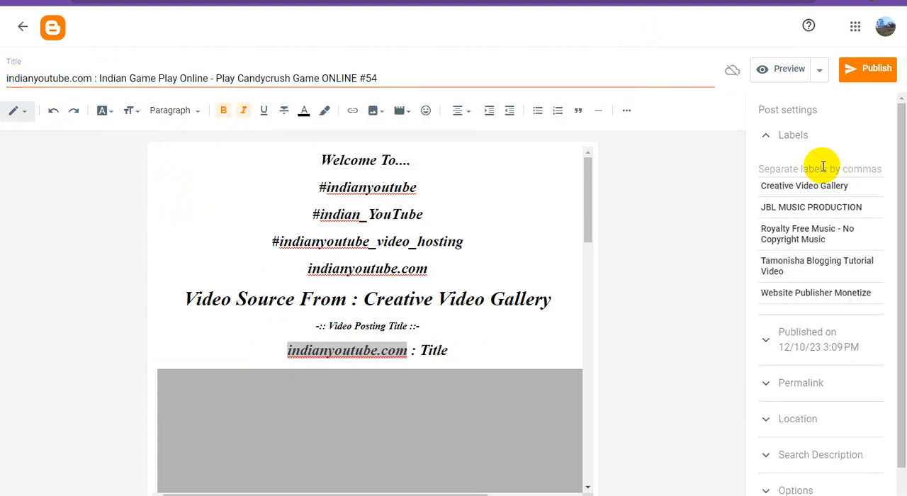
{"action": "left_click", "coordinate": [805, 187]}
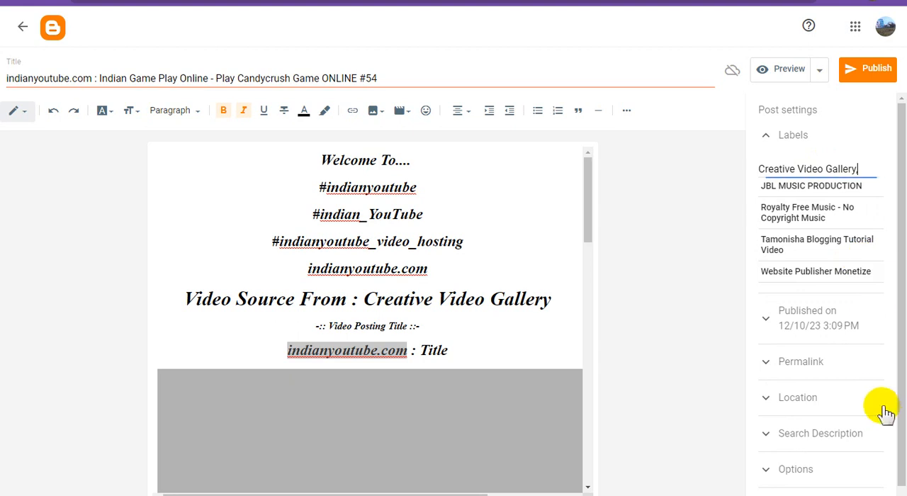
{"action": "left_click", "coordinate": [846, 311]}
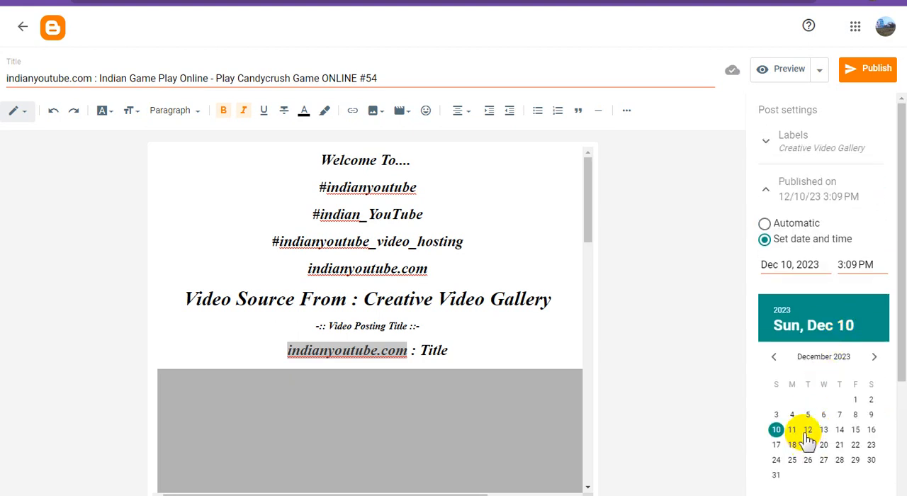
{"action": "left_click", "coordinate": [793, 430]}
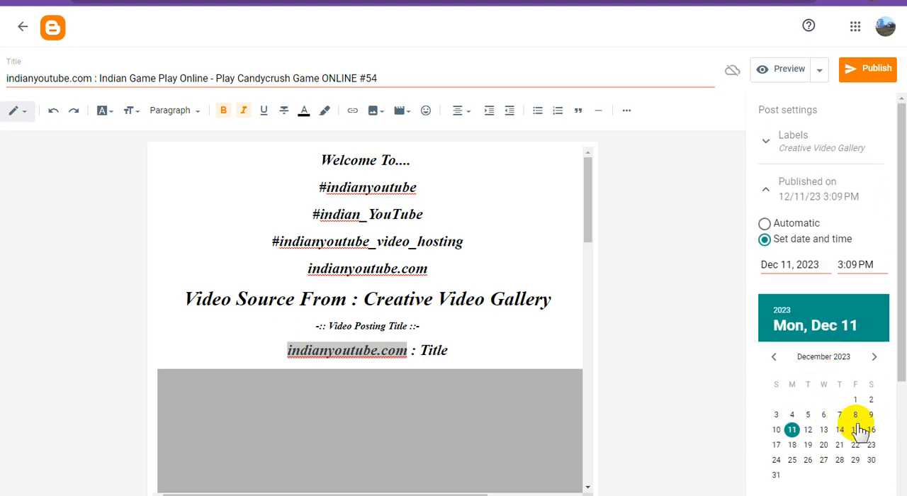
- Paste the copied title as the search description and set reader comments to "Do not allow, hide existing"
{"action": "scroll", "coordinate": [861, 425], "scroll_direction": "down", "scroll_amount": 3}
{"action": "left_click", "coordinate": [840, 421]}
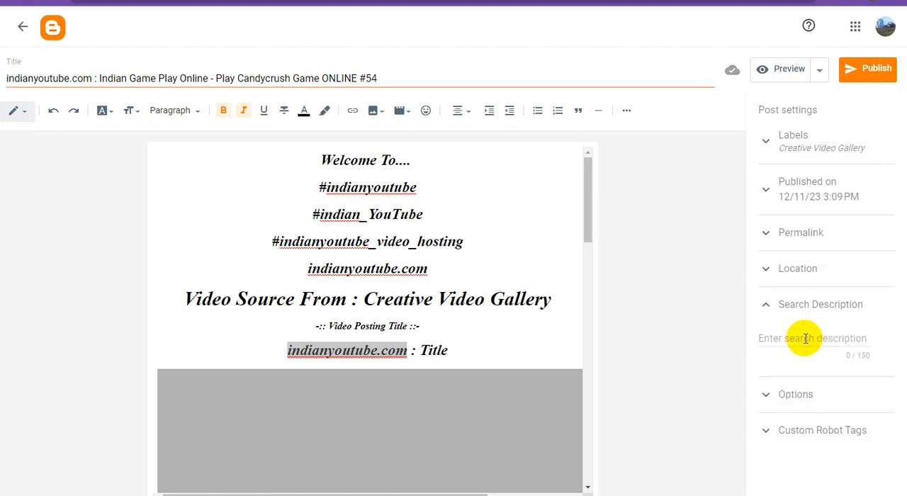
{"action": "key", "text": "ctrl+v"}
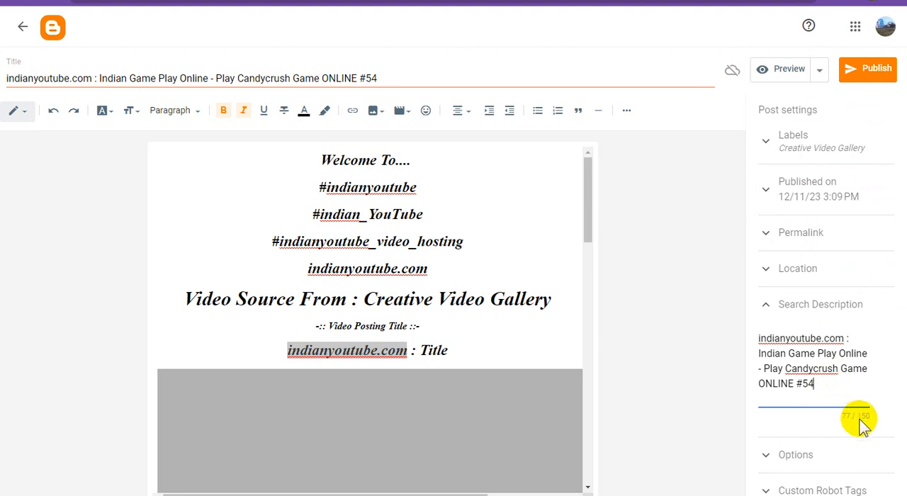
{"action": "left_click", "coordinate": [808, 456]}
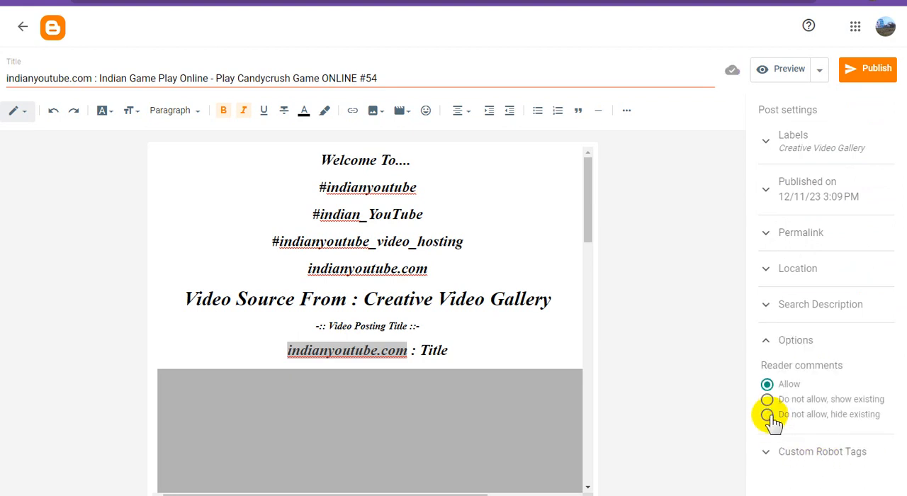
{"action": "left_click", "coordinate": [771, 418]}
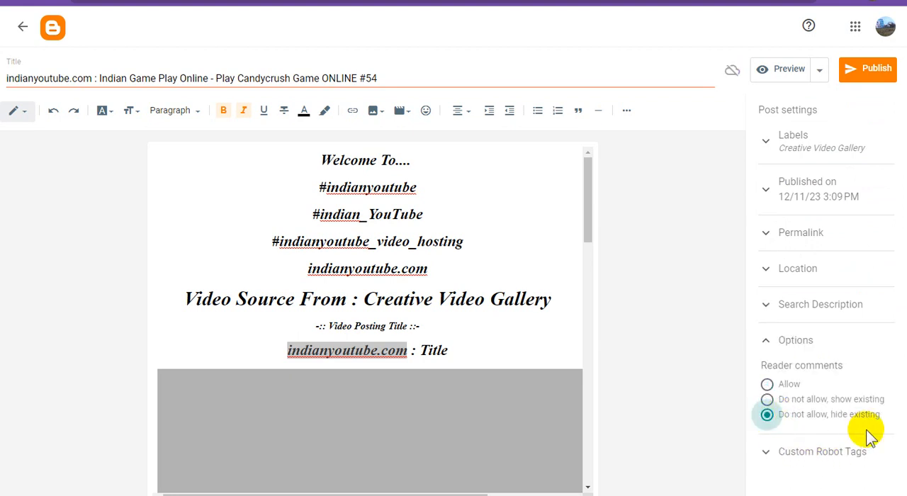
- Set the post's custom robot tags to all and noodp instead of default
{"action": "left_click", "coordinate": [836, 453]}
{"action": "scroll", "coordinate": [834, 458], "scroll_direction": "down", "scroll_amount": 3}
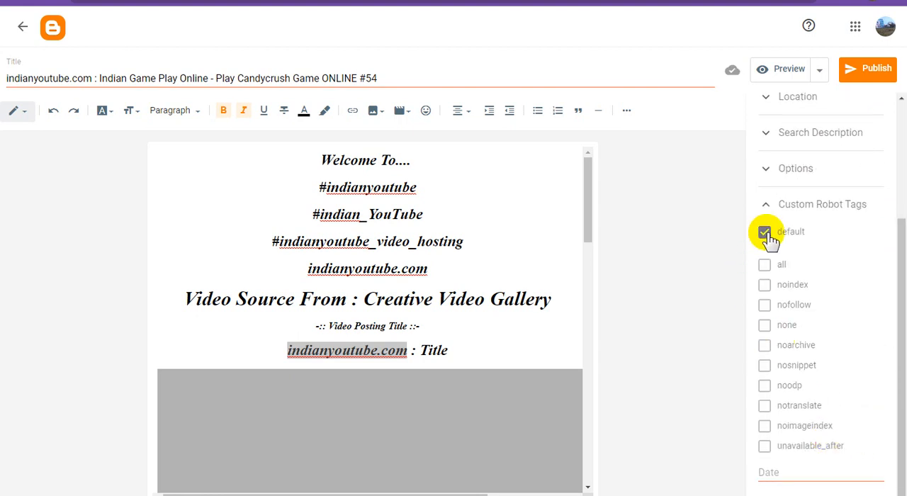
{"action": "left_click", "coordinate": [764, 232]}
{"action": "left_click", "coordinate": [765, 265]}
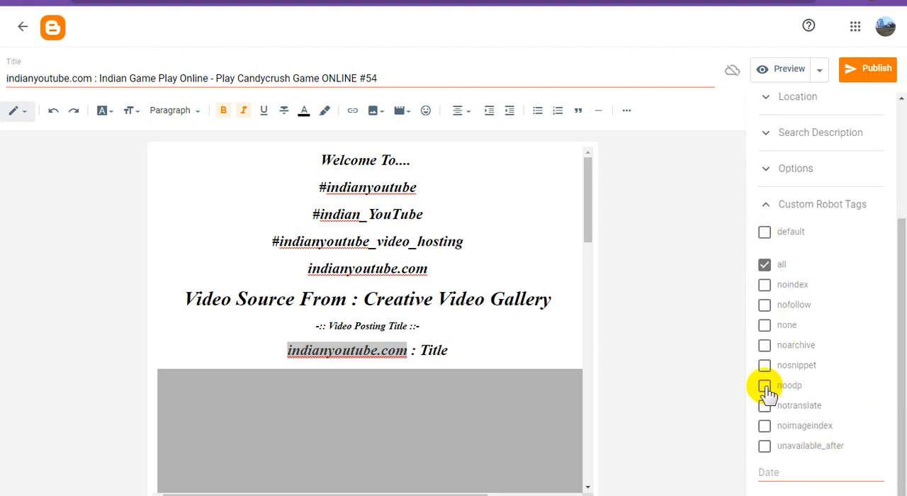
{"action": "left_click", "coordinate": [766, 387]}
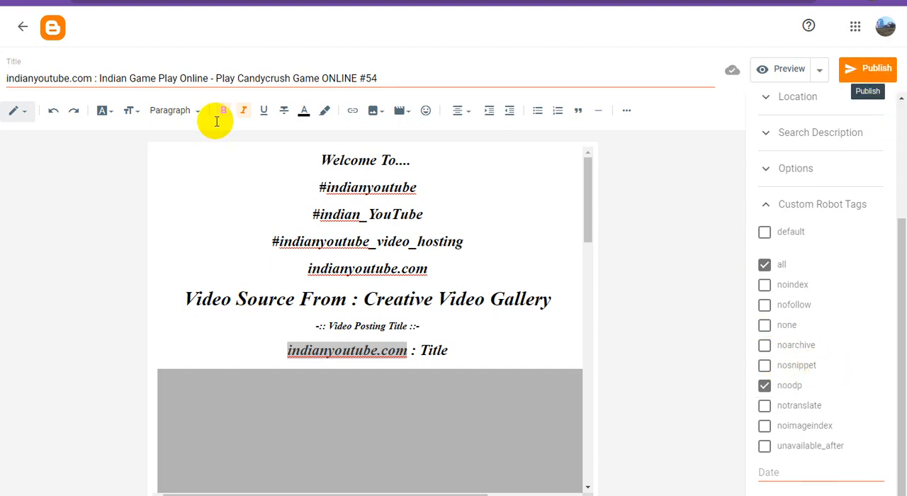
- Replace the "indianyoutube.com : Title" line in the post body with the copied title and publish the post
{"action": "left_click", "coordinate": [405, 349]}
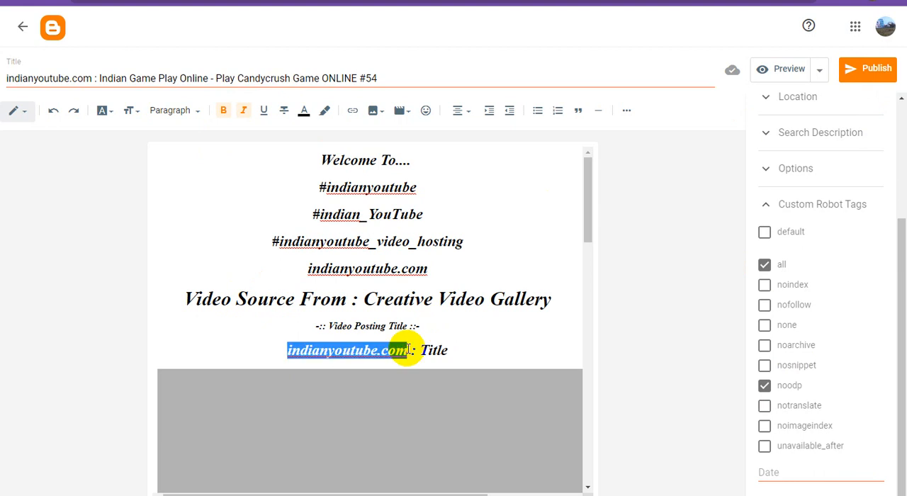
{"action": "left_click_drag", "start_coordinate": [456, 348], "coordinate": [265, 352]}
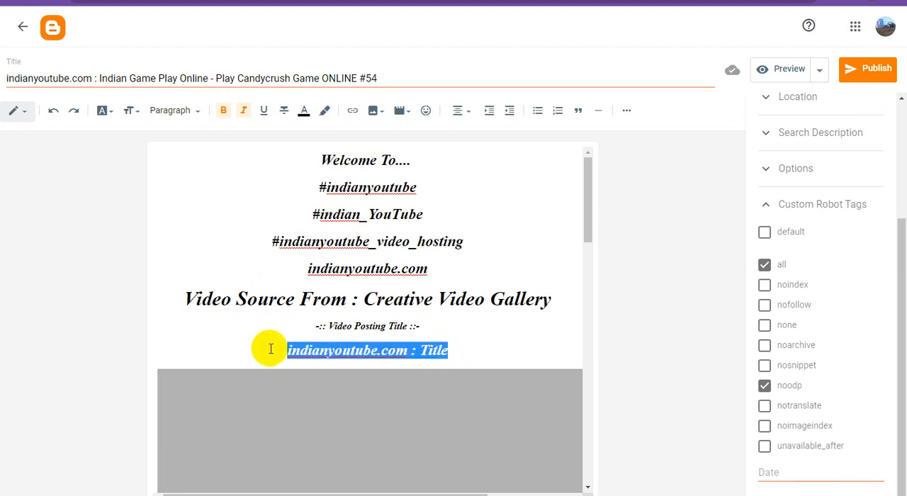
{"action": "key", "text": "ctrl+v"}
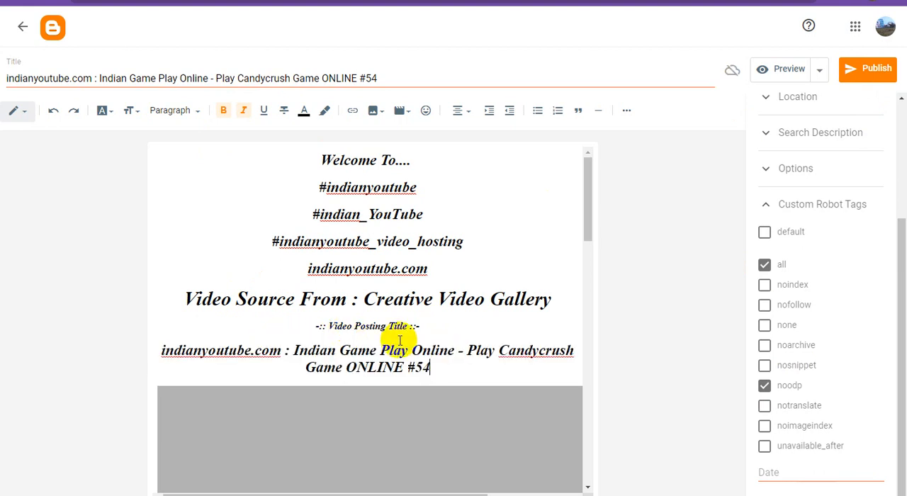
{"action": "left_click", "coordinate": [871, 70]}
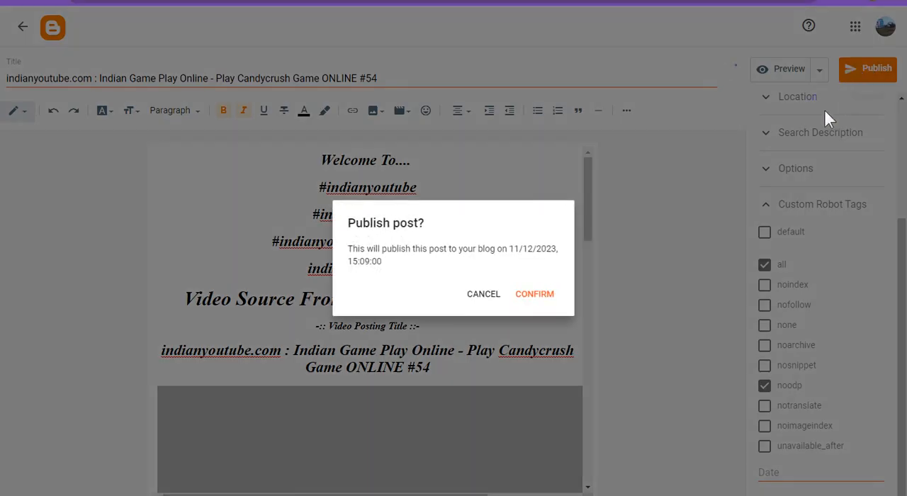
{"action": "left_click", "coordinate": [536, 297]}
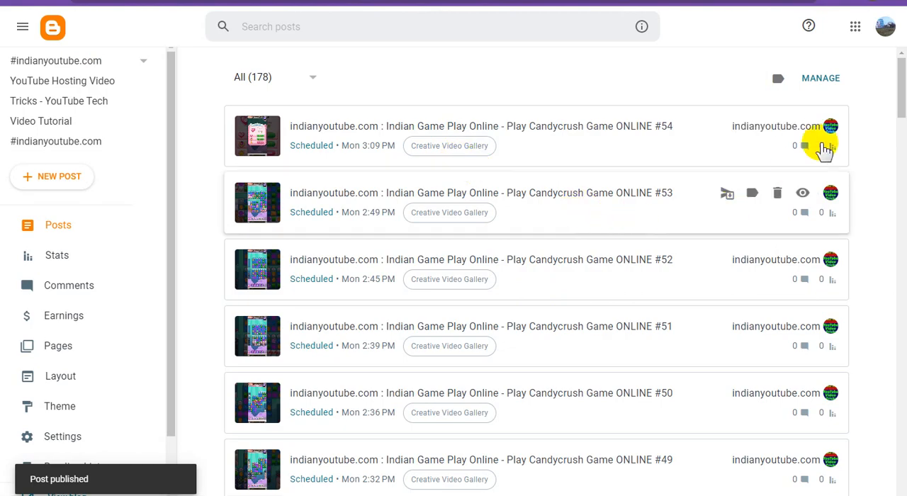
- Preview the "Play Candycrush Game ONLINE #54" post and examine its title, embedded video and the links below it
{"action": "left_click", "coordinate": [804, 126]}
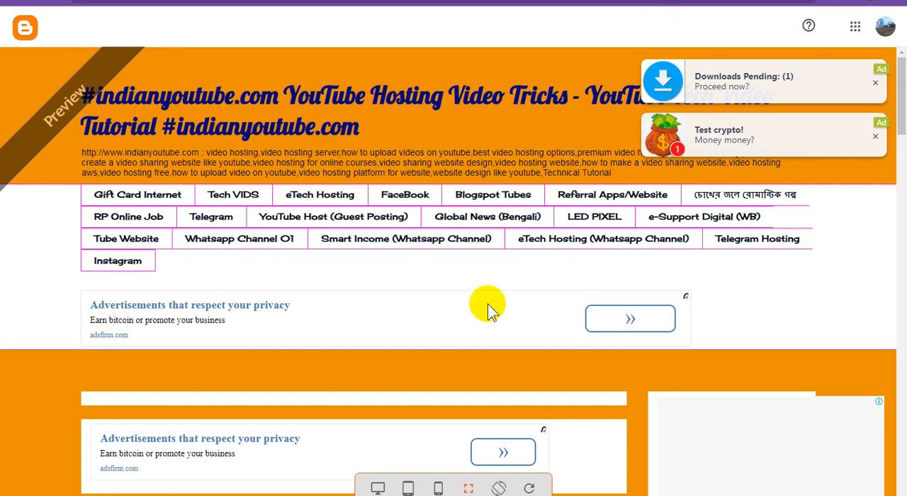
{"action": "scroll", "coordinate": [490, 308], "scroll_direction": "down", "scroll_amount": 3}
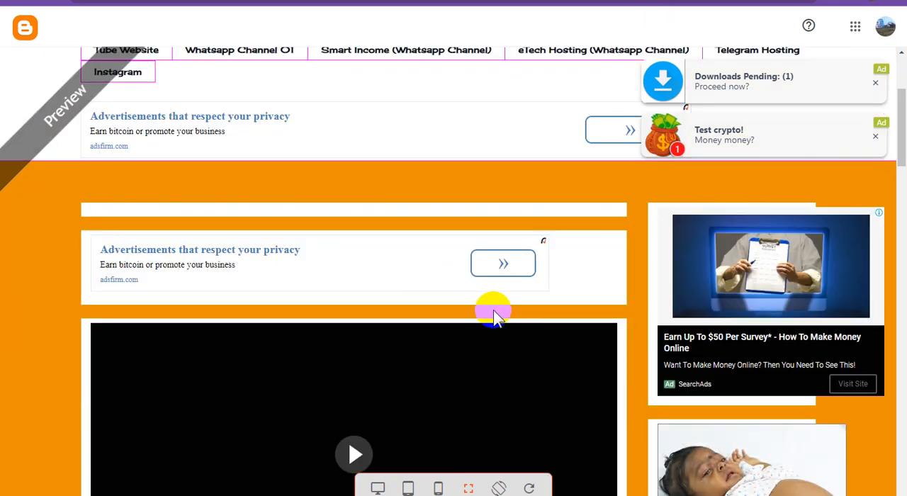
{"action": "scroll", "coordinate": [495, 317], "scroll_direction": "down", "scroll_amount": 6}
{"action": "scroll", "coordinate": [497, 310], "scroll_direction": "down", "scroll_amount": 5}
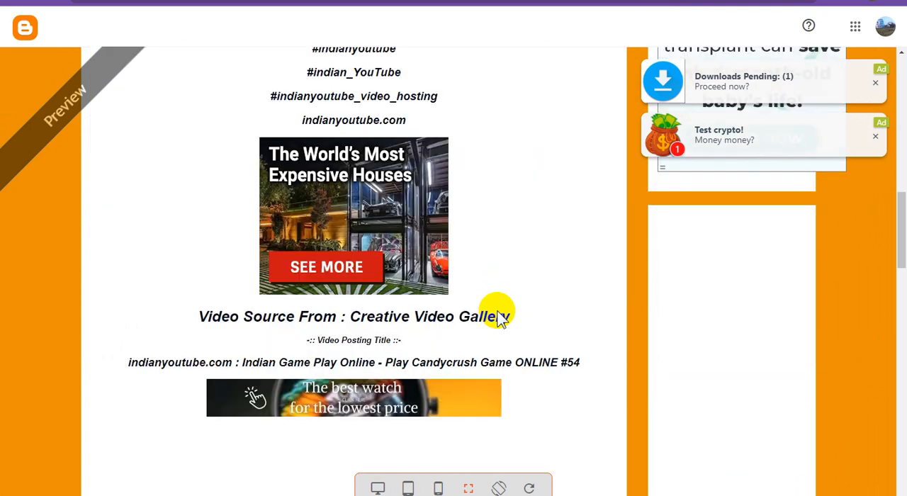
{"action": "scroll", "coordinate": [497, 310], "scroll_direction": "down", "scroll_amount": 8}
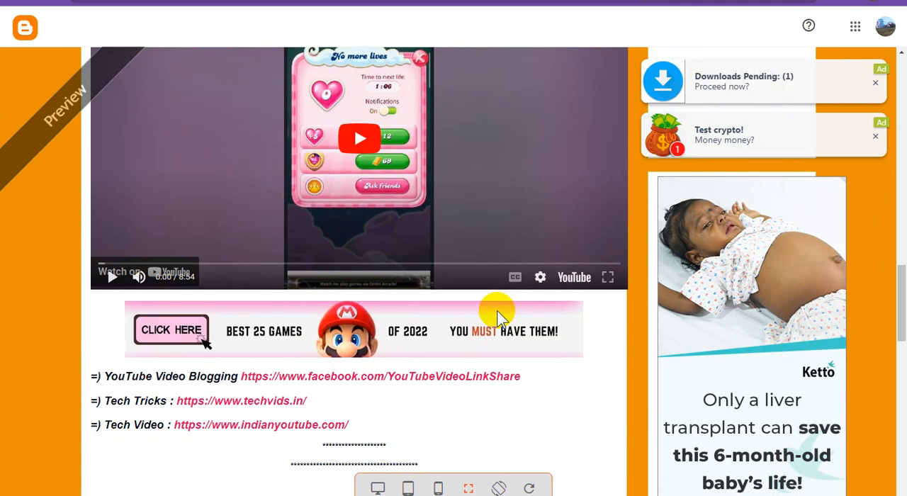
{"action": "scroll", "coordinate": [497, 310], "scroll_direction": "down", "scroll_amount": 9}
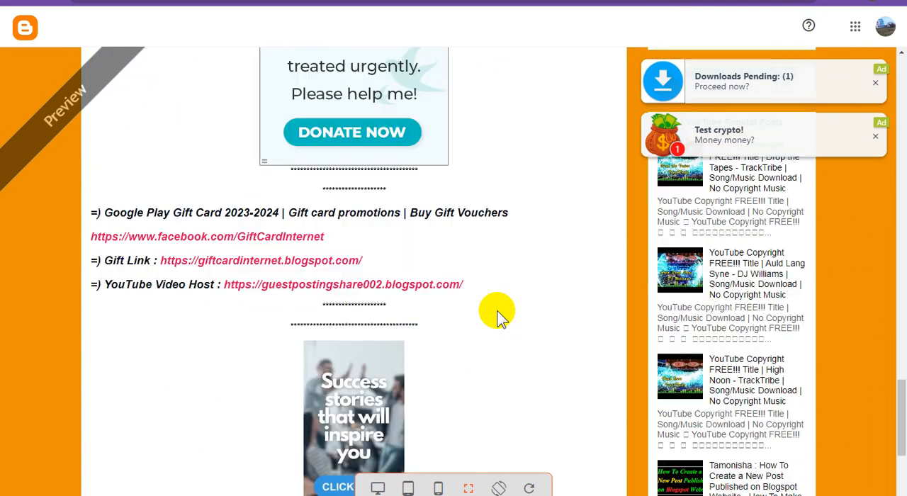